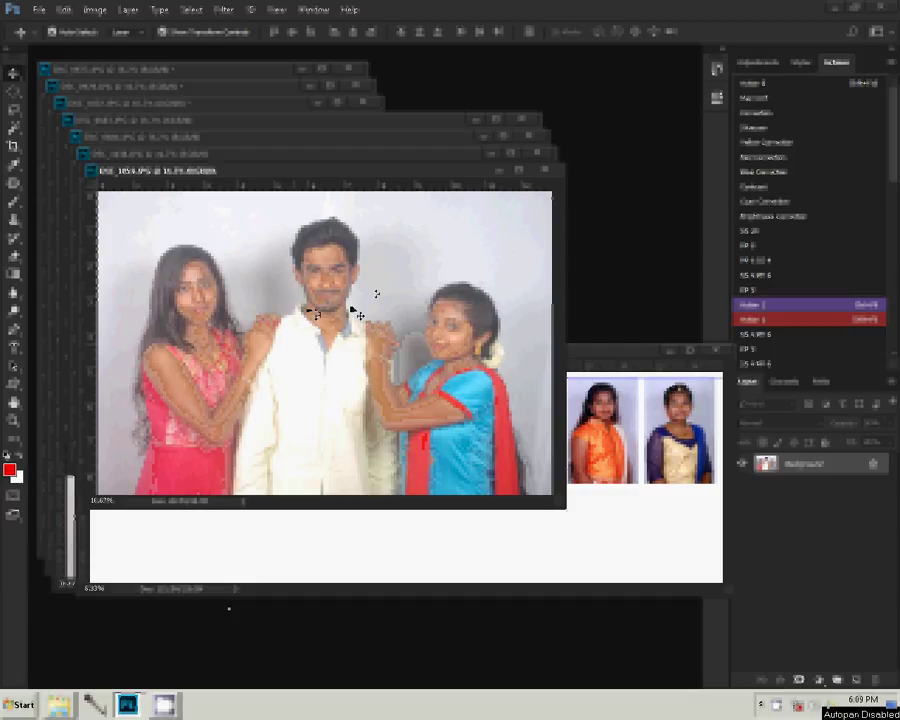
# Step: Resize the three-person group photo and fit it into the page's bottom-left slot
pyautogui.hotkey('ctrl', 'alt', 'i')
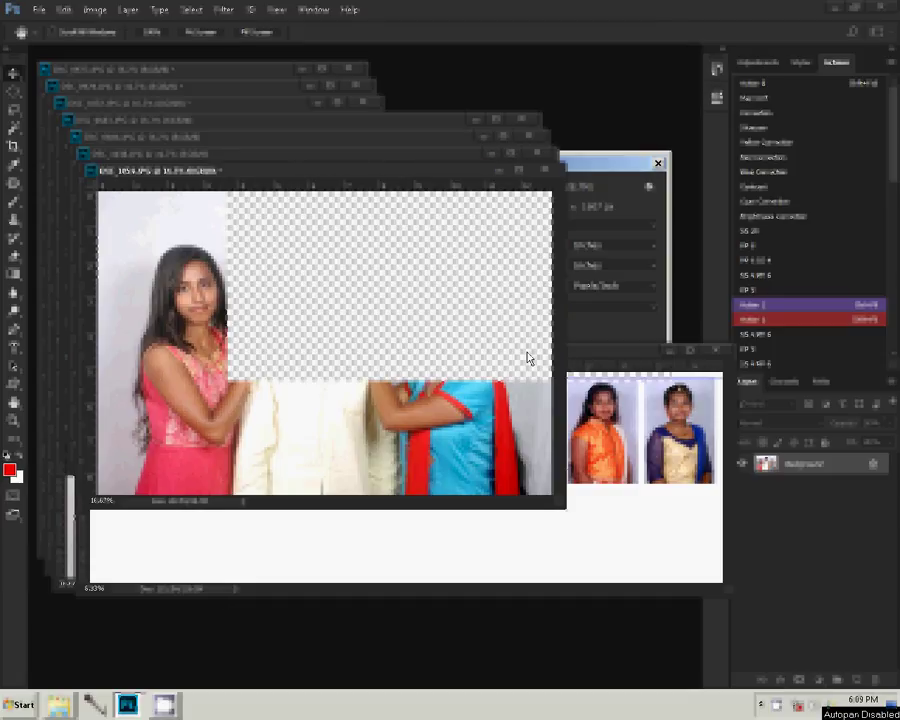
pyautogui.click(157, 675)
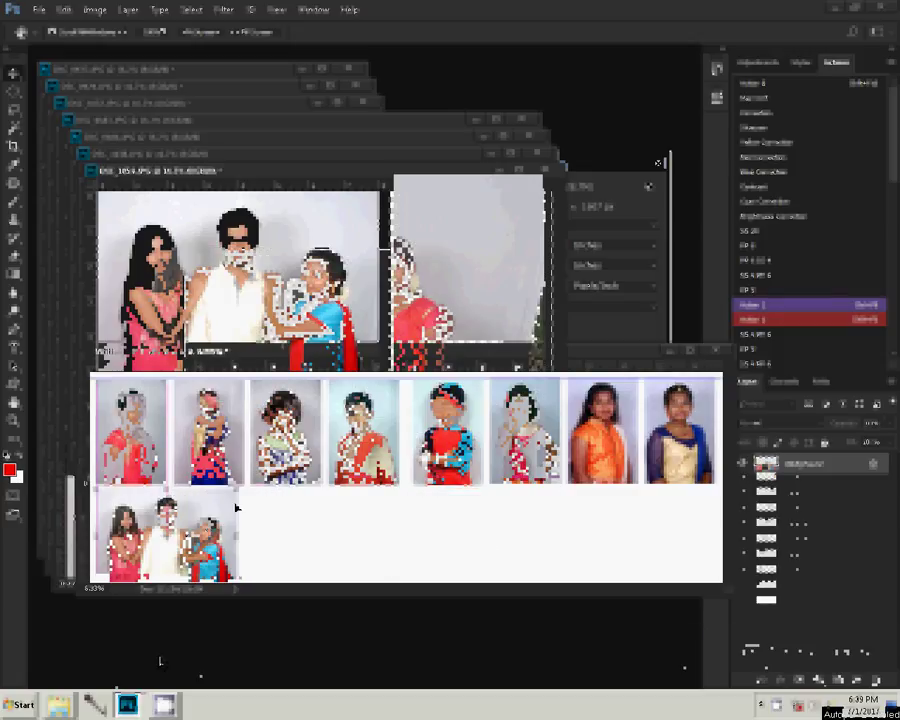
pyautogui.hotkey('ctrl', 't')
pyautogui.moveTo(236, 510); pyautogui.dragTo(212, 495)
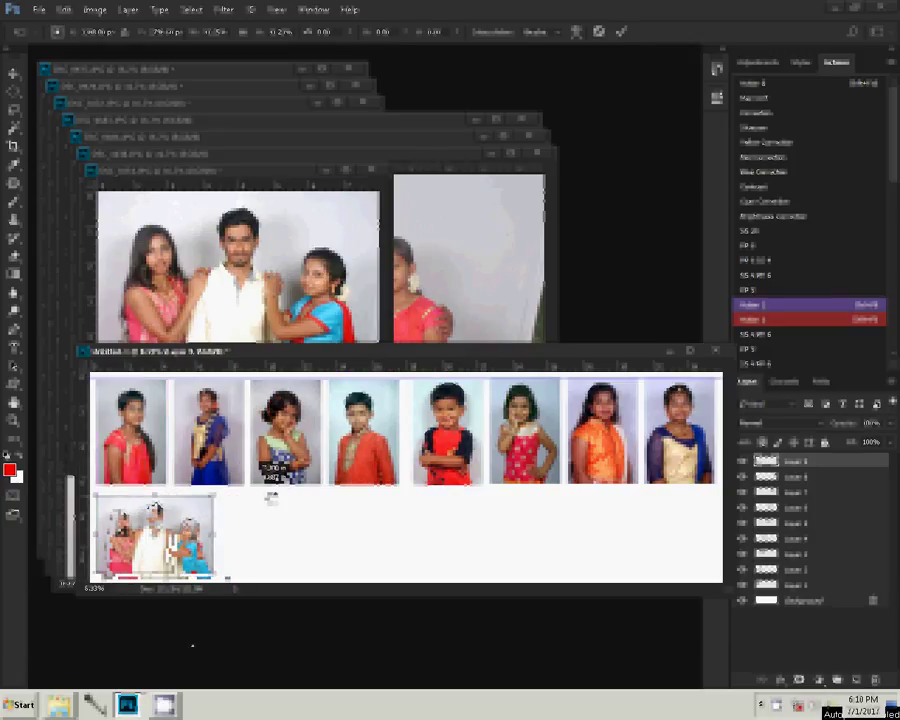
pyautogui.press('Return')
# Step: Close the original group photo file, saving it
pyautogui.click(366, 176)
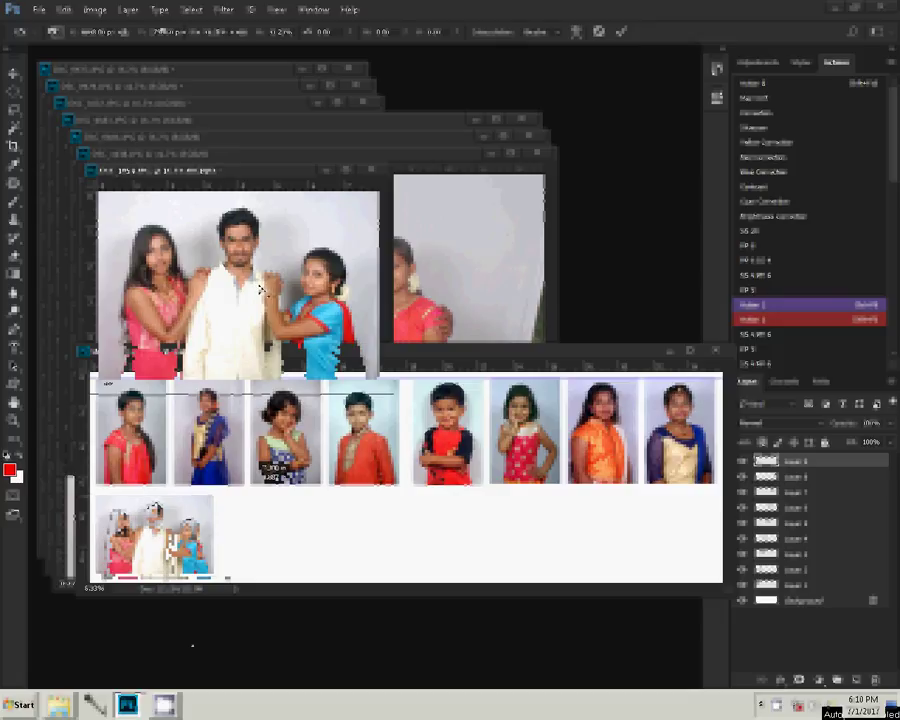
pyautogui.click(369, 172)
pyautogui.click(404, 268)
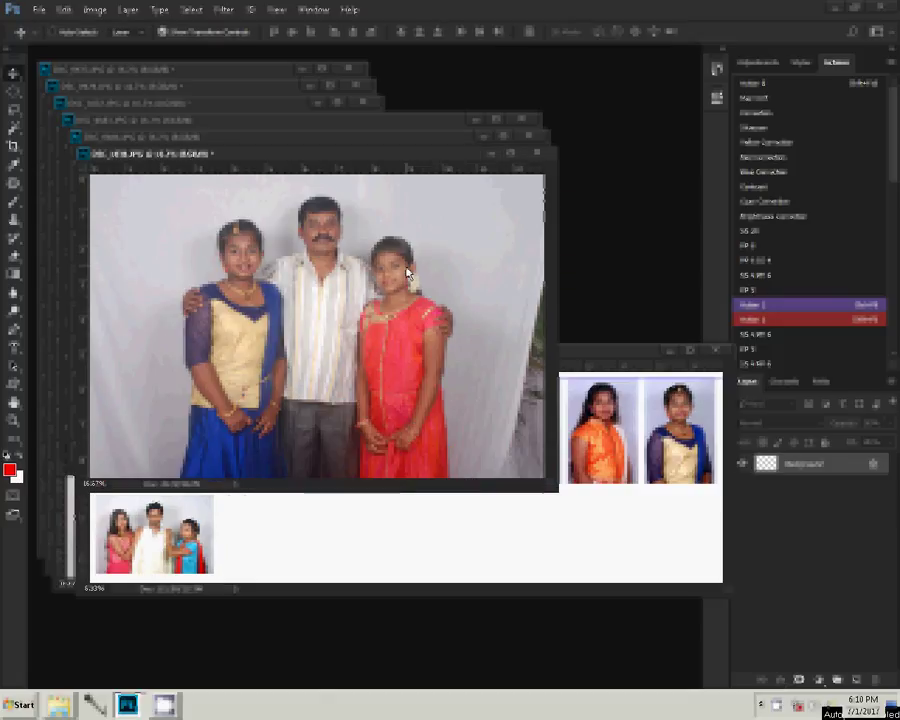
# Step: Resize the next group photo for the second row and close its source, saving it
pyautogui.hotkey('ctrl', 'alt', 'i')
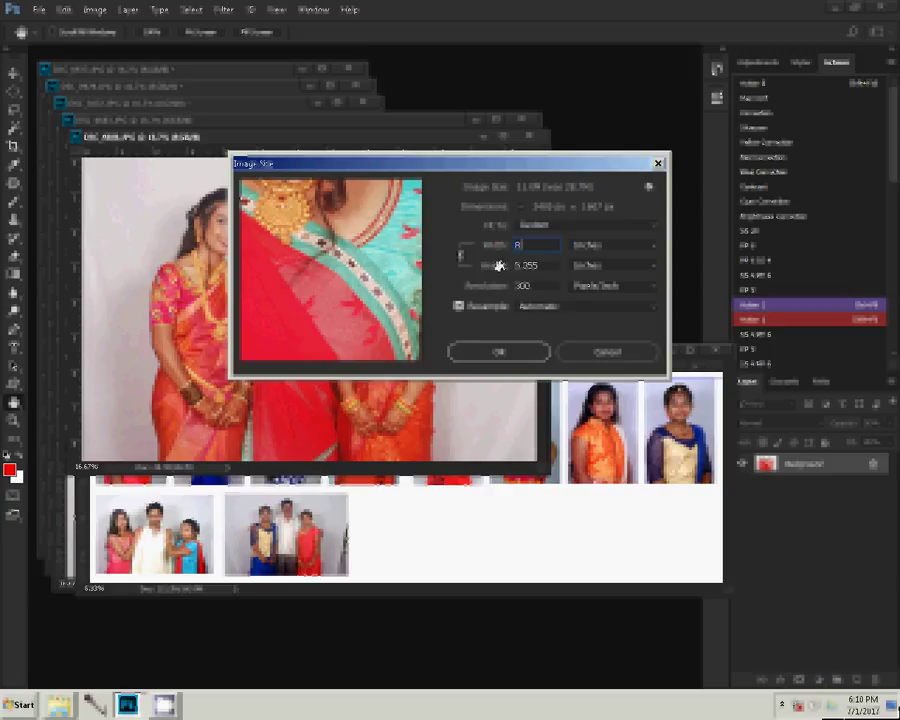
pyautogui.click(514, 351)
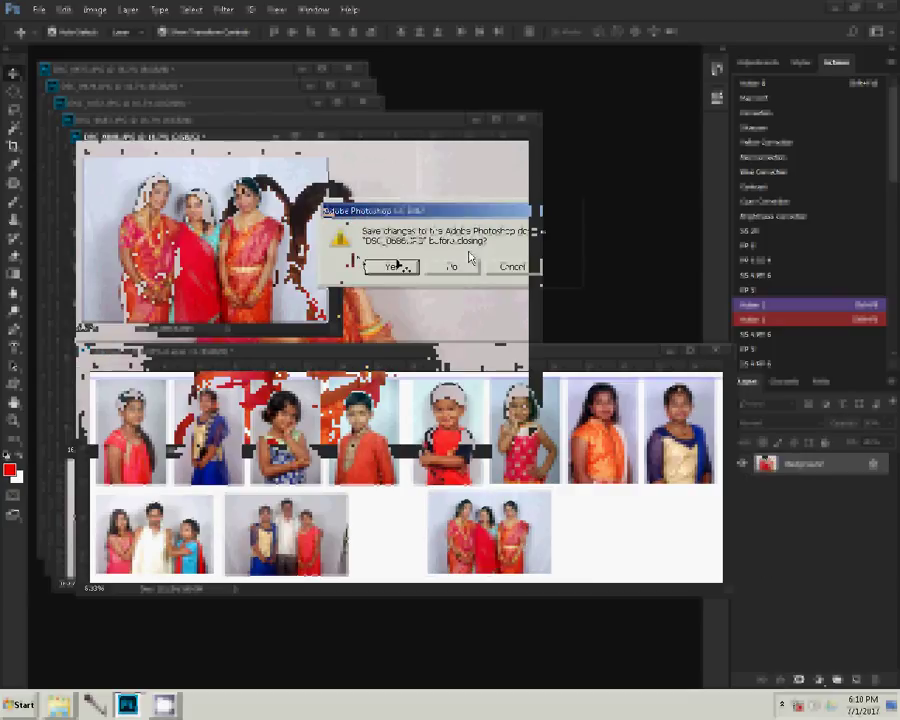
pyautogui.click(462, 266)
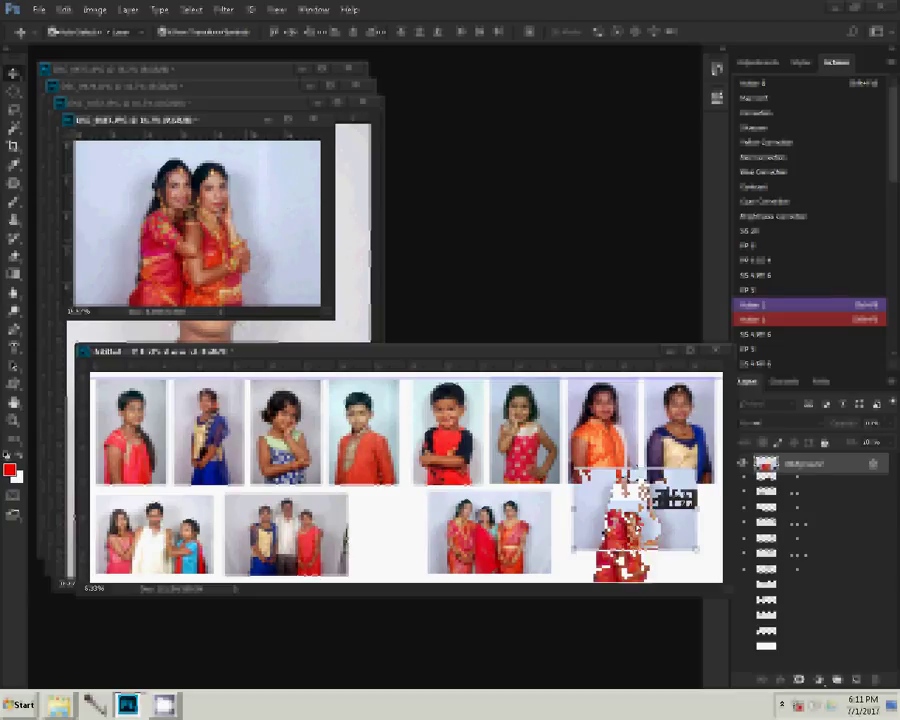
# Step: Place the two-women photo at the second row's end and close its source, saving it
pyautogui.moveTo(650, 488)
pyautogui.mouseDown()
pyautogui.moveTo(642, 505)
pyautogui.moveTo(650, 489)
pyautogui.mouseUp()
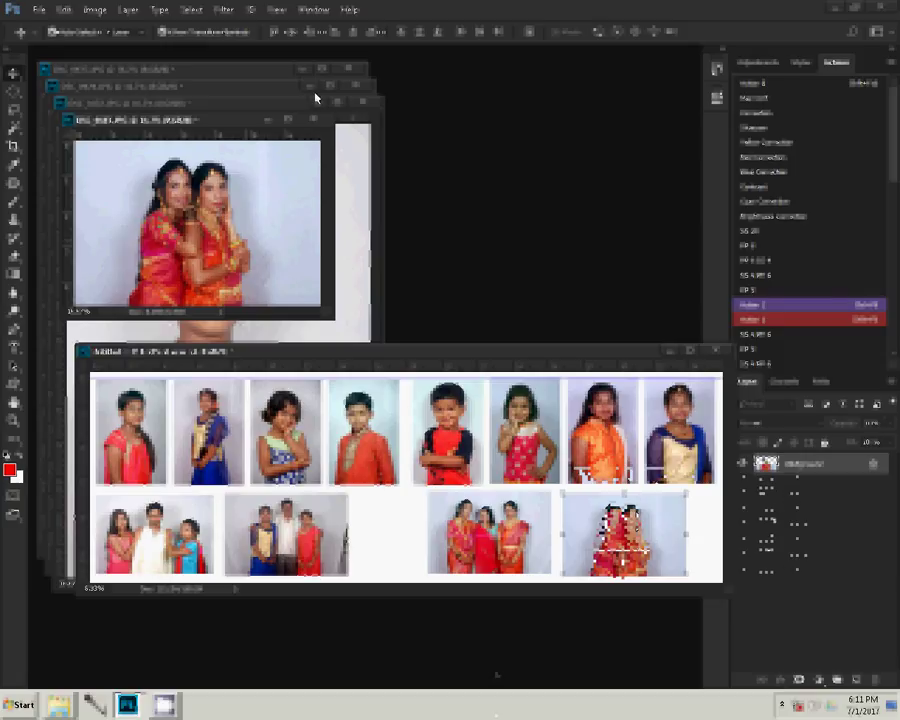
pyautogui.press('Return')
pyautogui.click(453, 267)
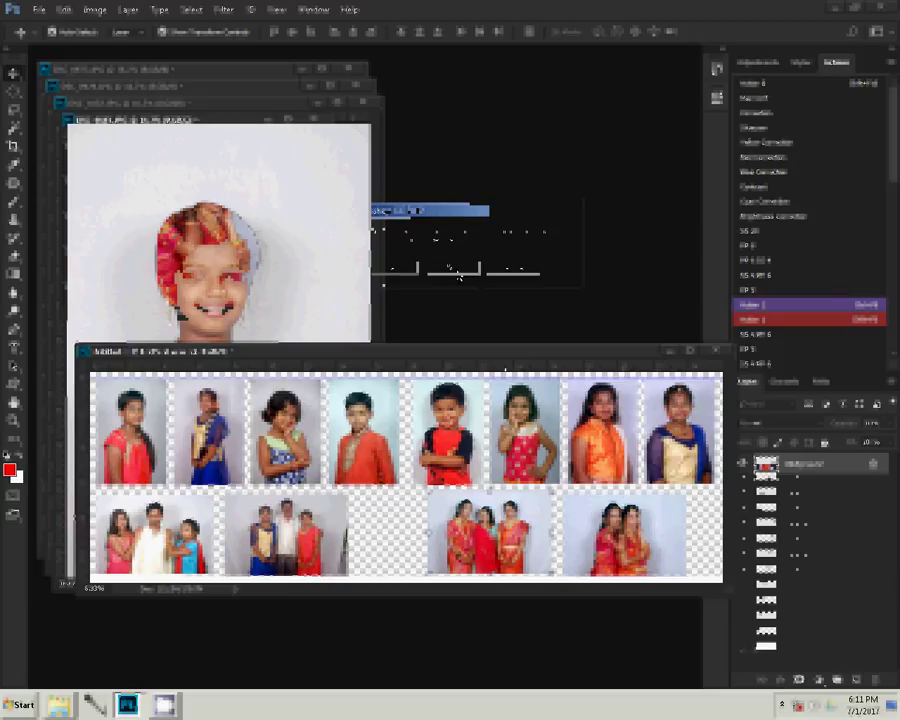
# Step: Merge visible layers and apply a blue-to-orange gradient Stroke layer style to the photos
pyautogui.click(124, 11)
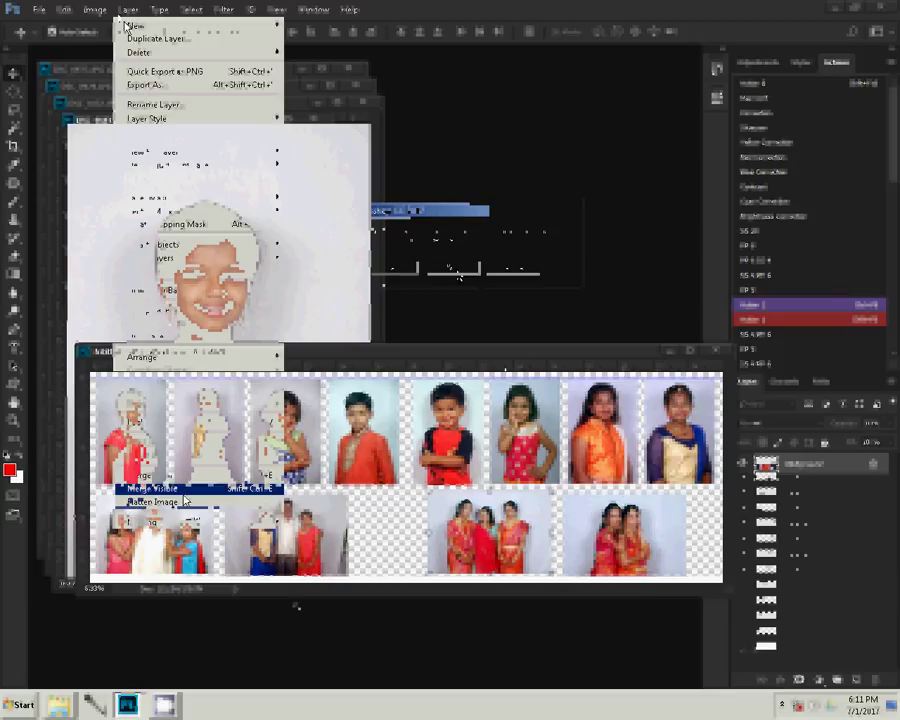
pyautogui.click(184, 490)
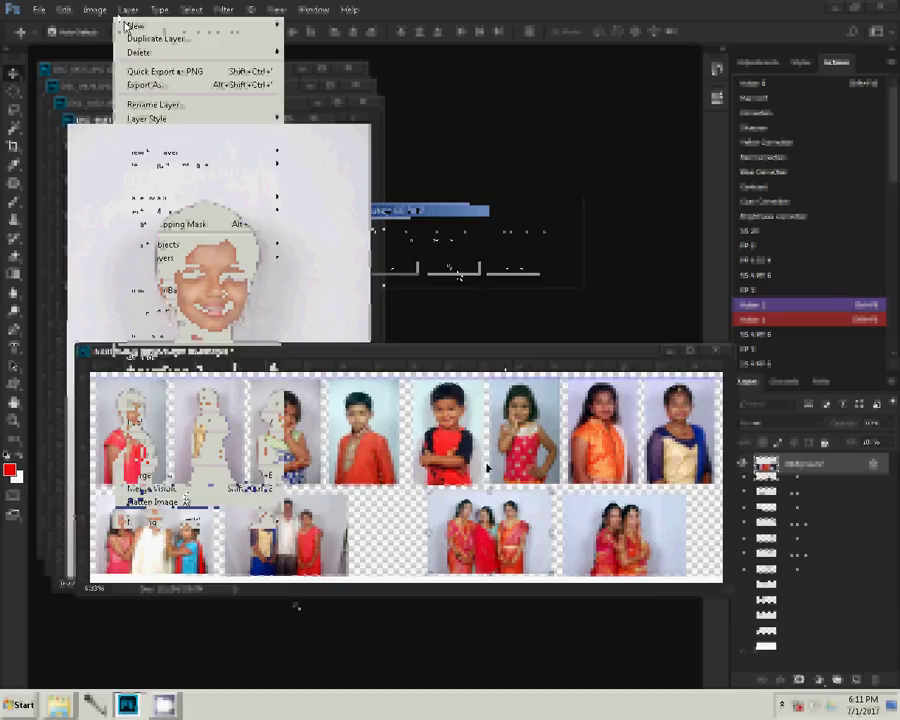
pyautogui.click(780, 679)
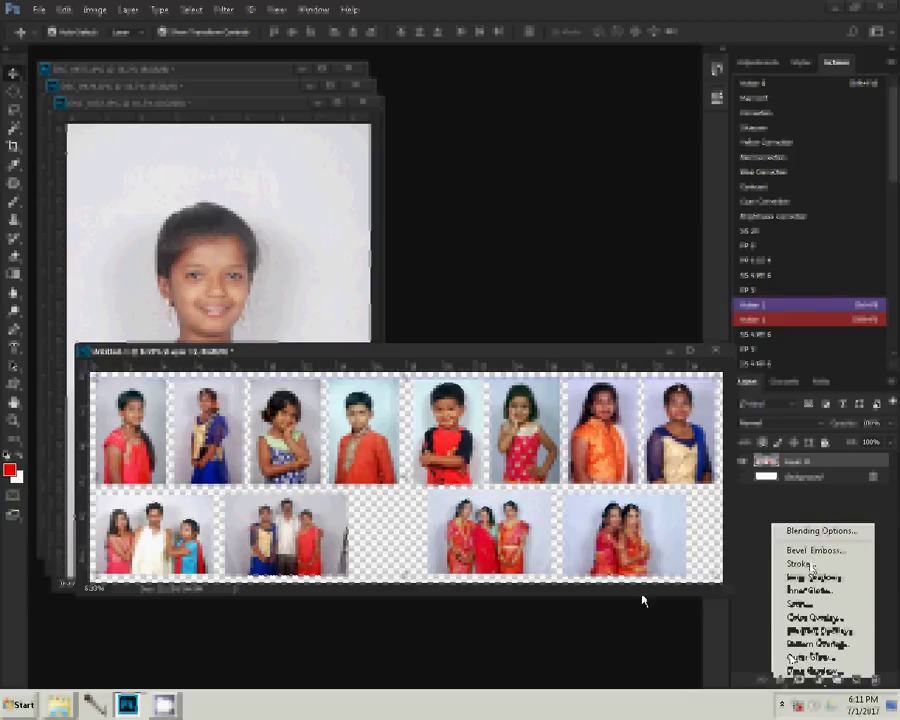
pyautogui.click(793, 658)
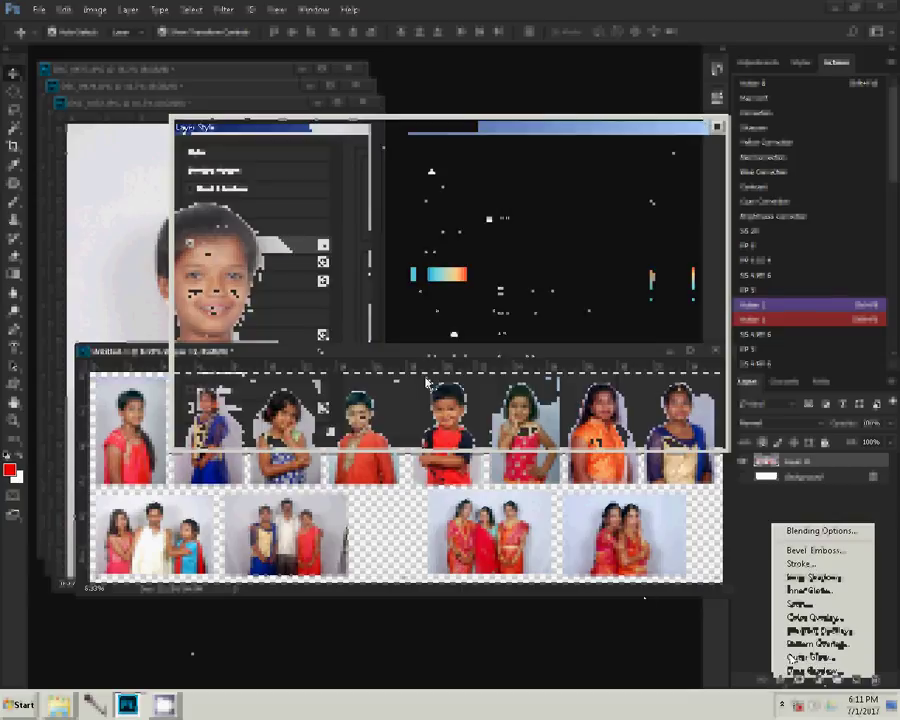
pyautogui.click(462, 276)
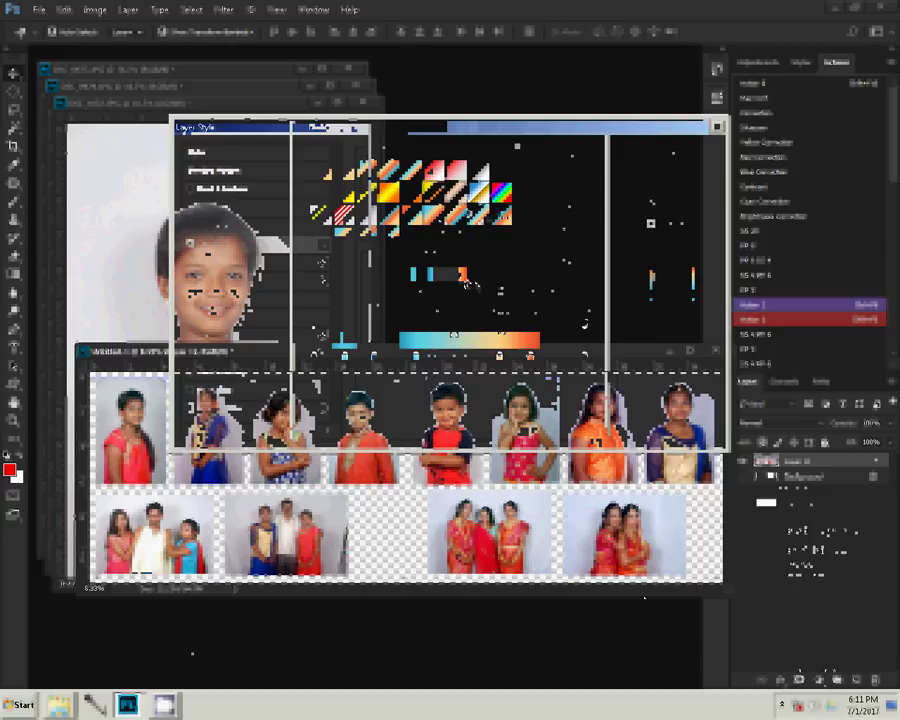
pyautogui.click(577, 162)
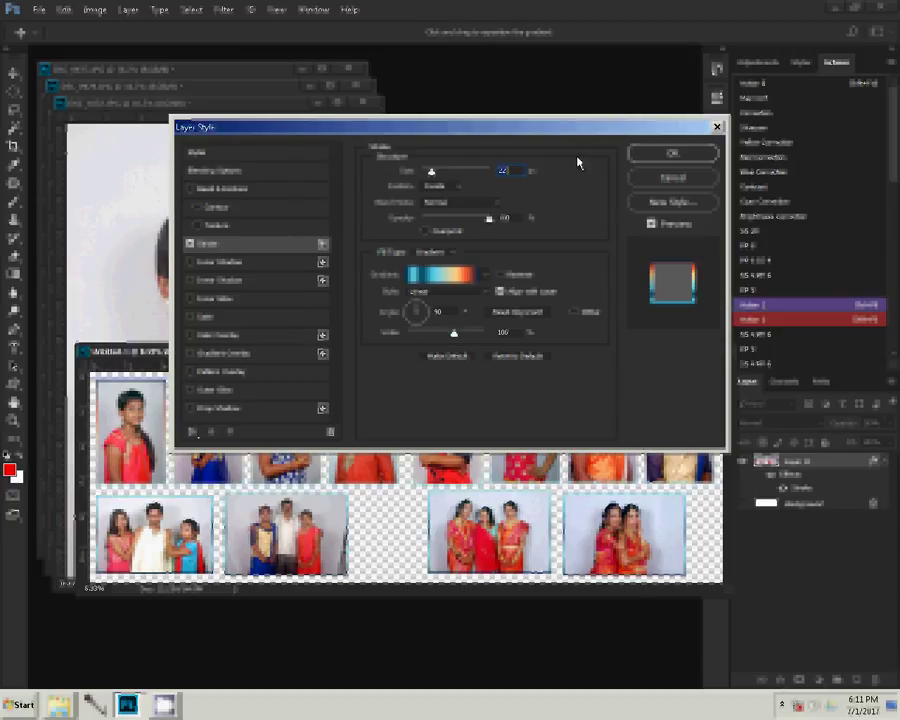
pyautogui.click(677, 156)
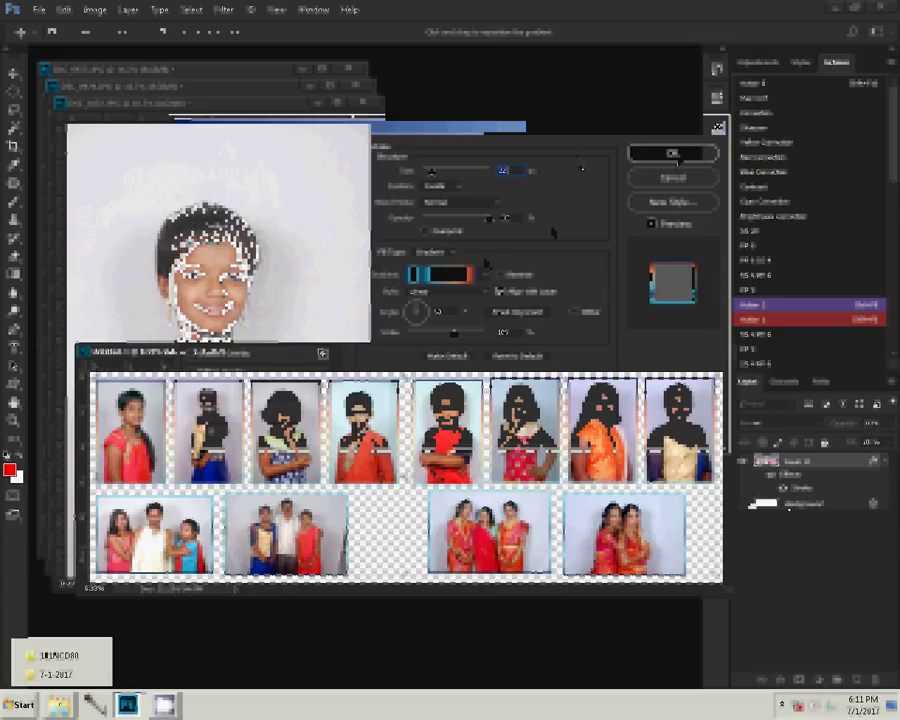
# Step: Browse the 101NCD80 photo folder and its Delete subfolder, then return to 101NCD80
pyautogui.click(52, 656)
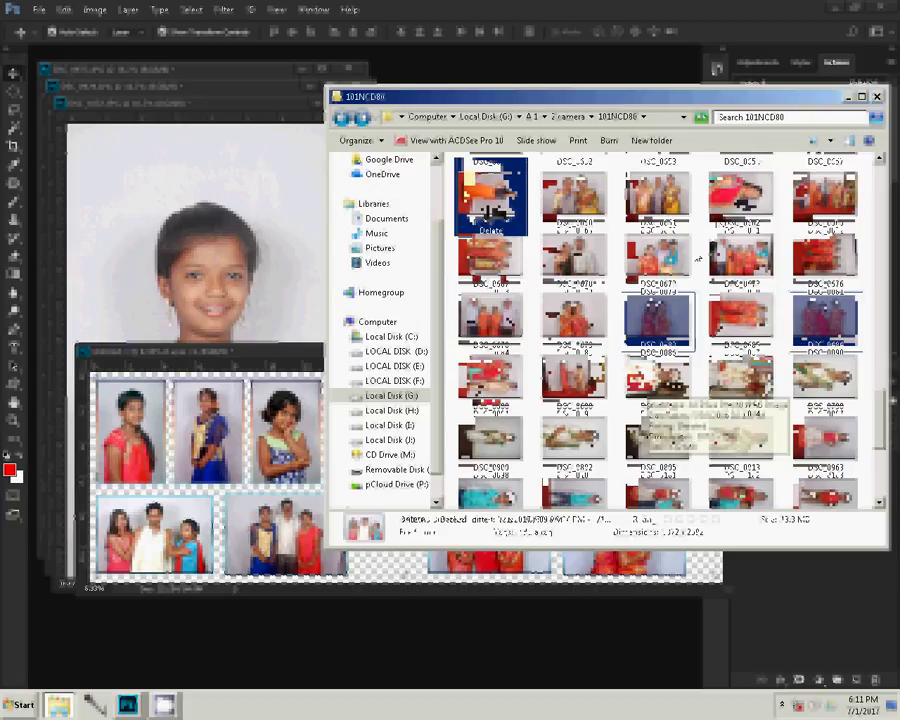
pyautogui.doubleClick(468, 200)
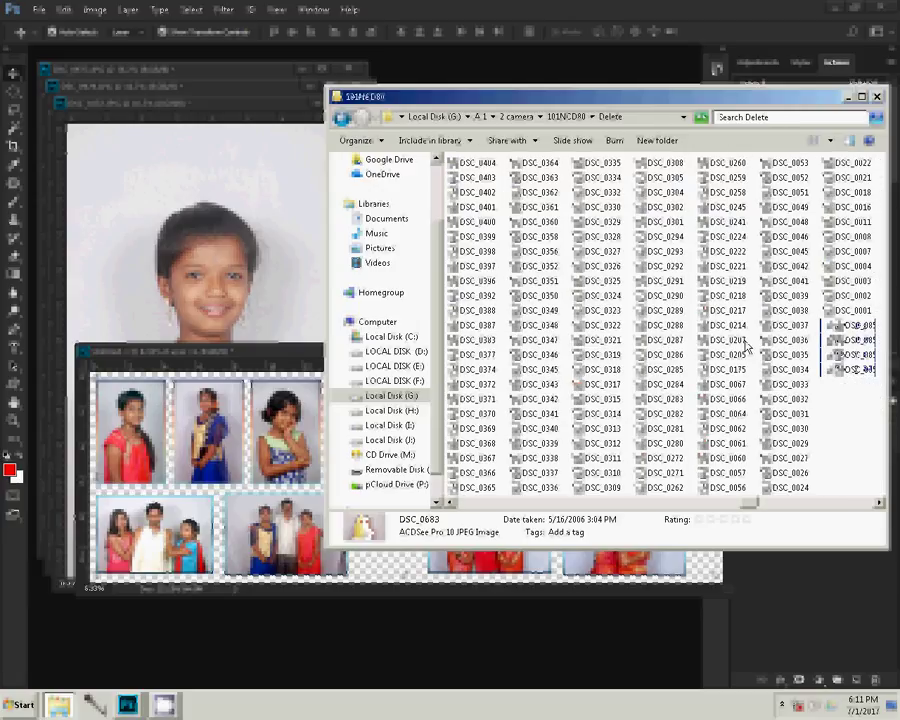
pyautogui.click(347, 121)
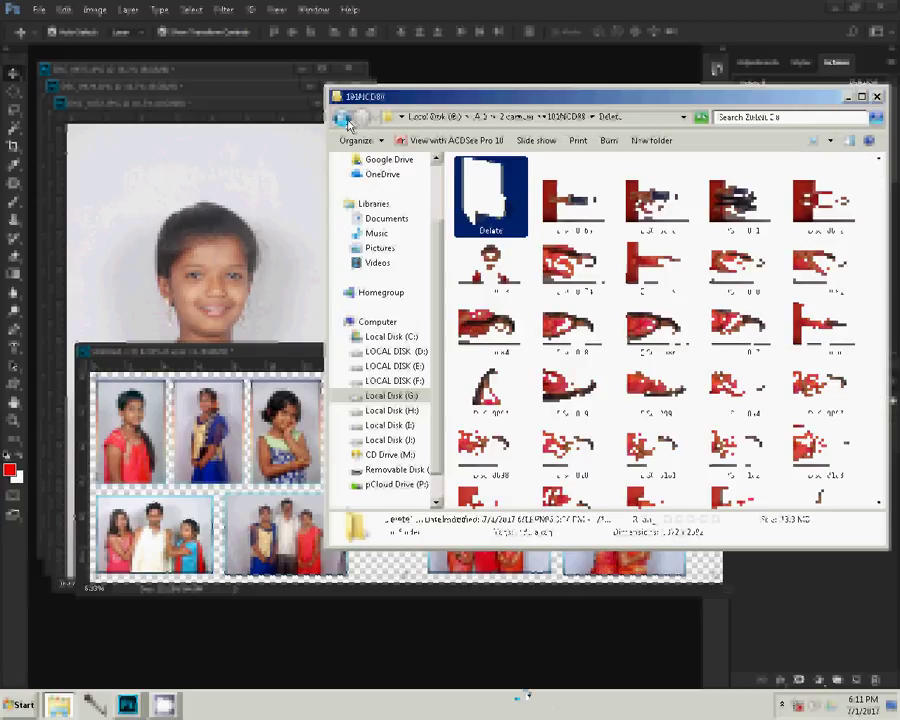
pyautogui.click(871, 456)
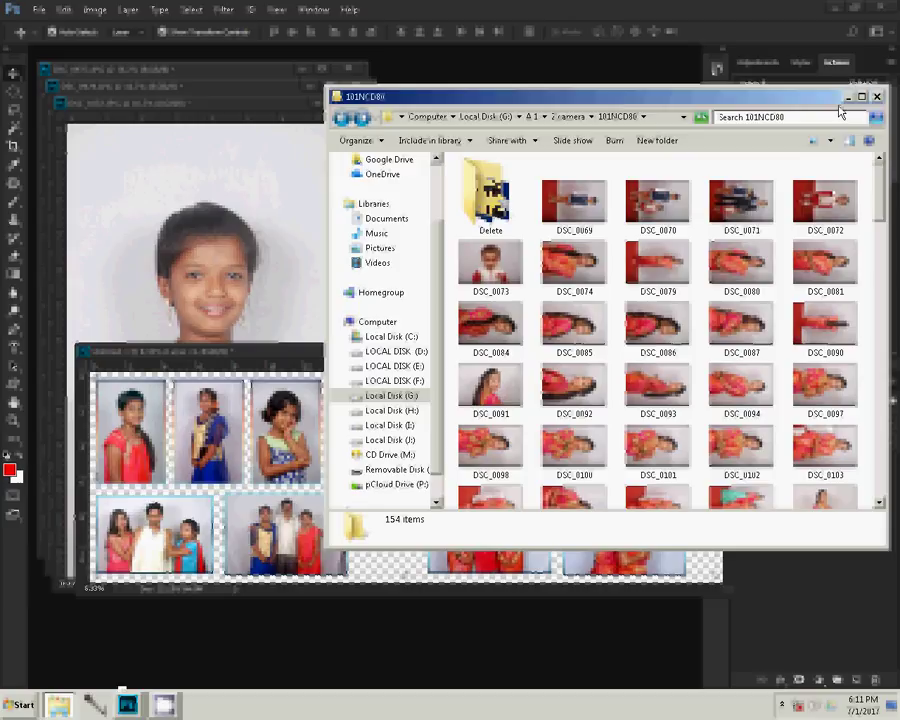
# Step: Bring the 7-1-2017 photo folder window to the front
pyautogui.press('super')
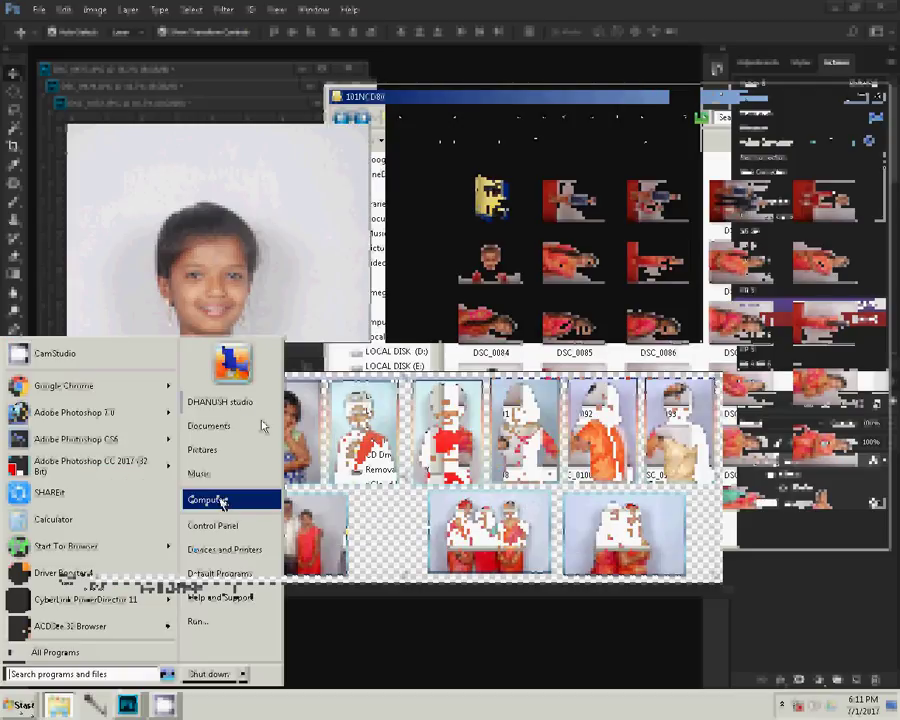
pyautogui.press('Escape')
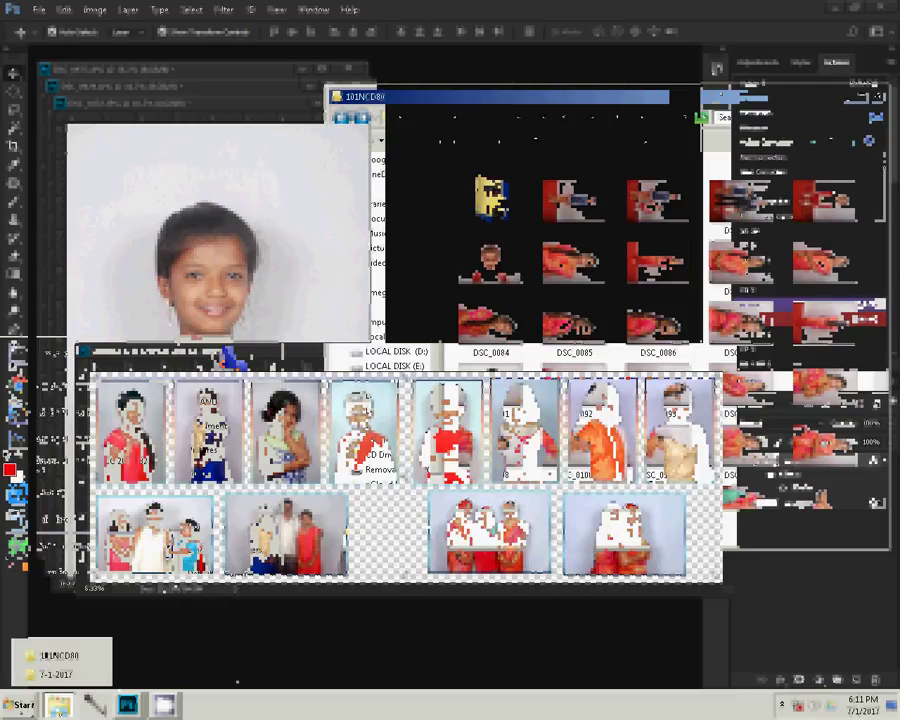
pyautogui.click(50, 675)
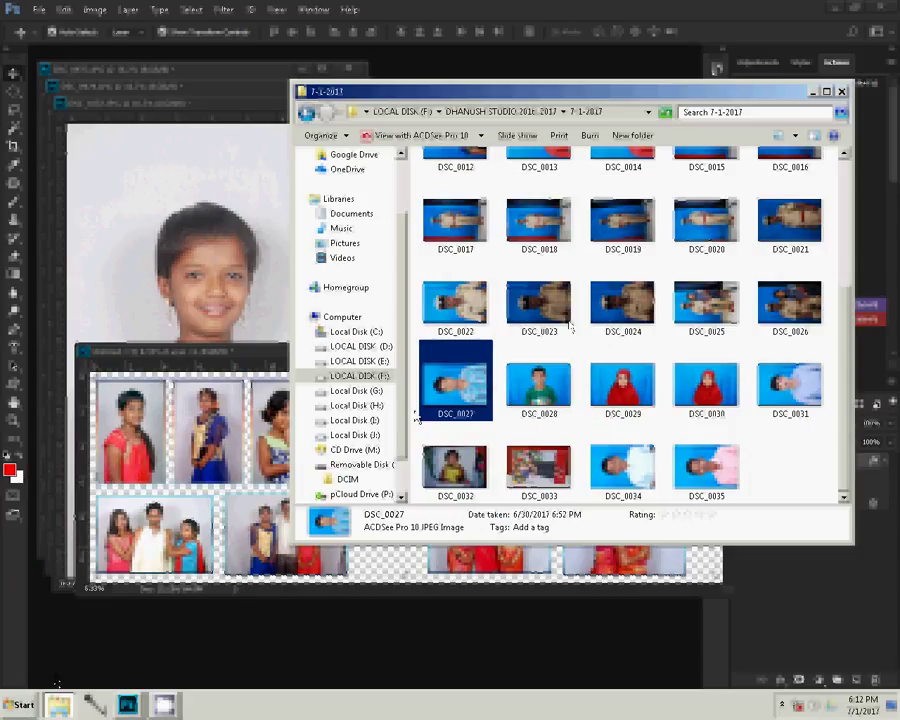
pyautogui.moveTo(355, 391)
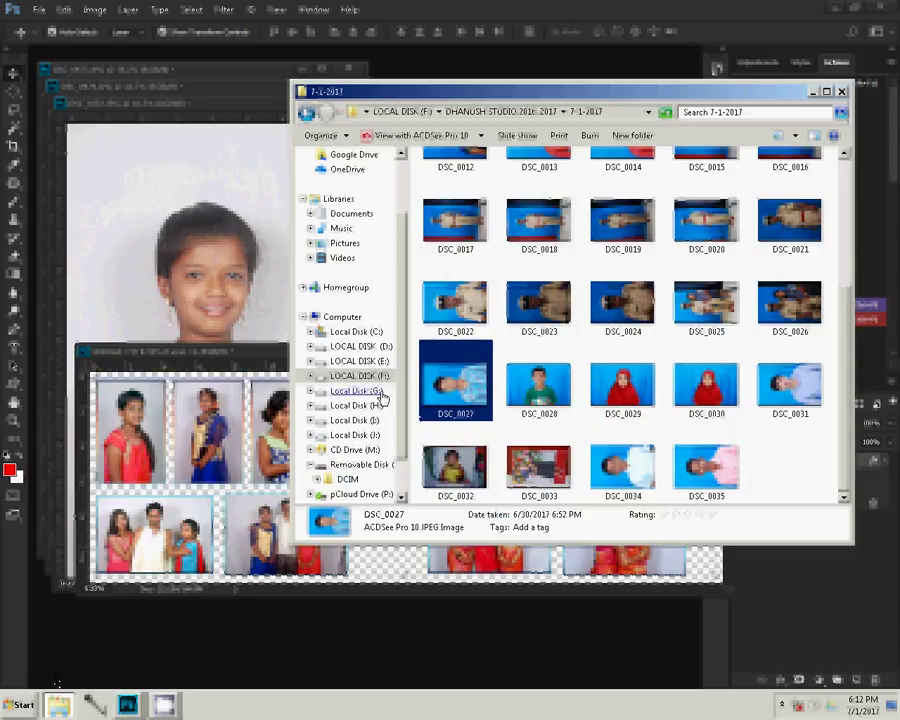
# Step: Navigate to D:\M\w\background psd and select the background image 1 (1)
pyautogui.click(388, 435)
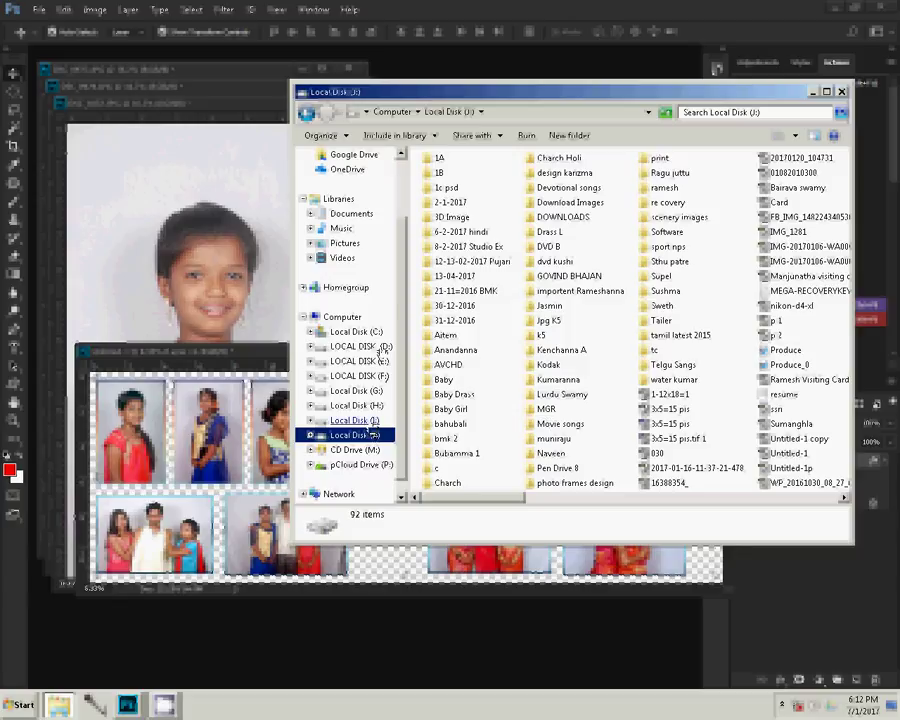
pyautogui.click(379, 347)
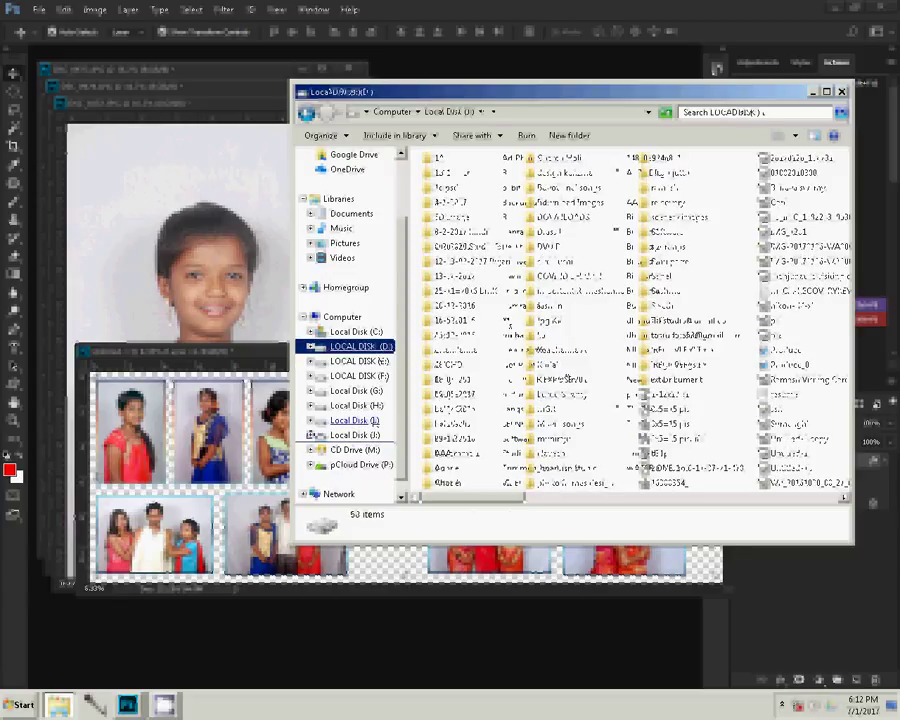
pyautogui.doubleClick(505, 320)
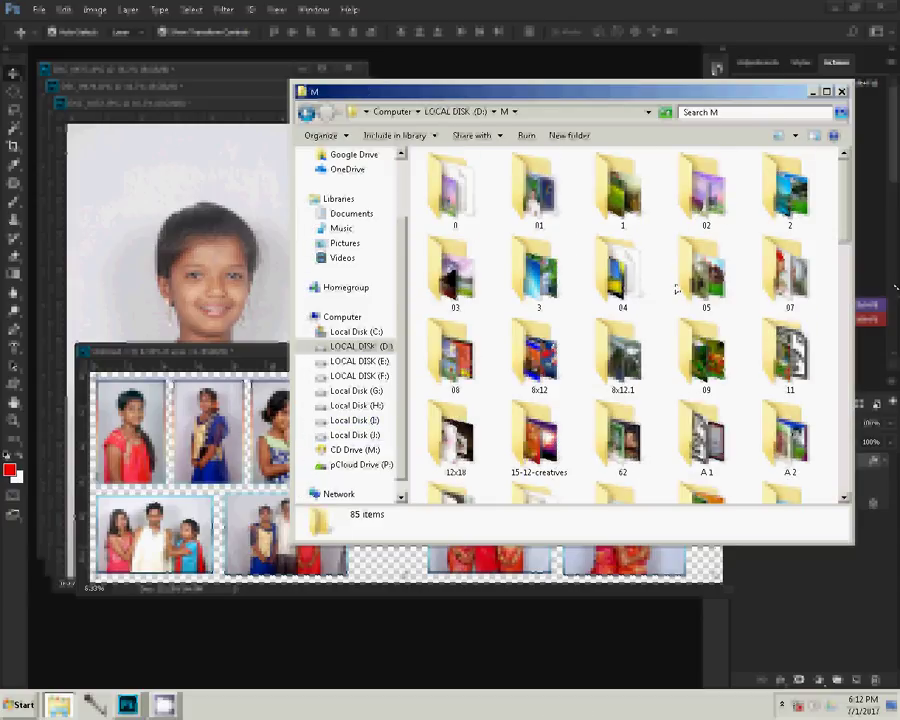
pyautogui.scroll(-5, 667, 300)
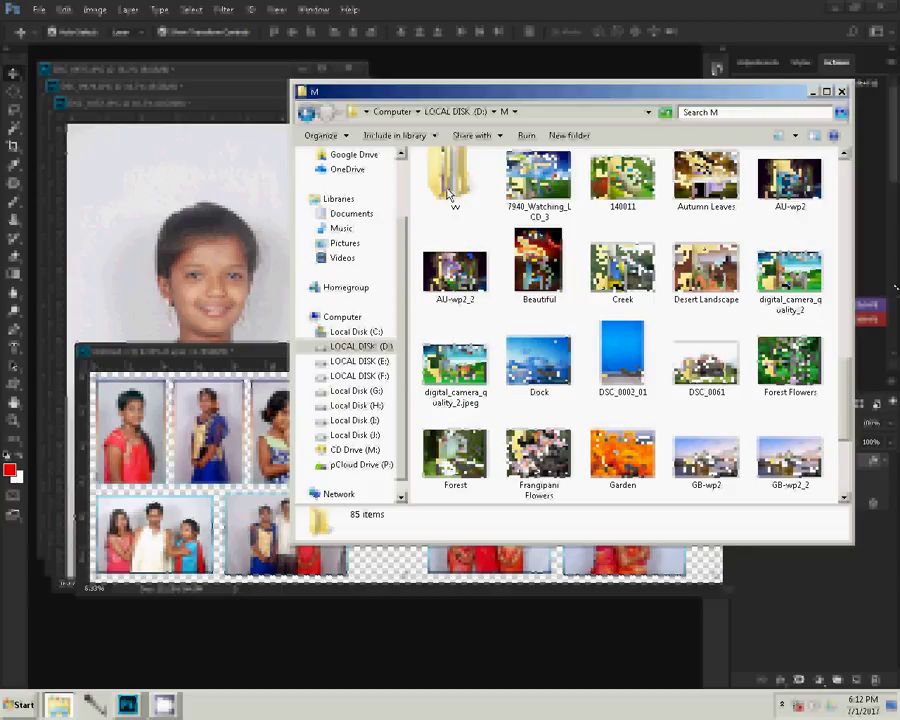
pyautogui.click(448, 196)
pyautogui.doubleClick(448, 196)
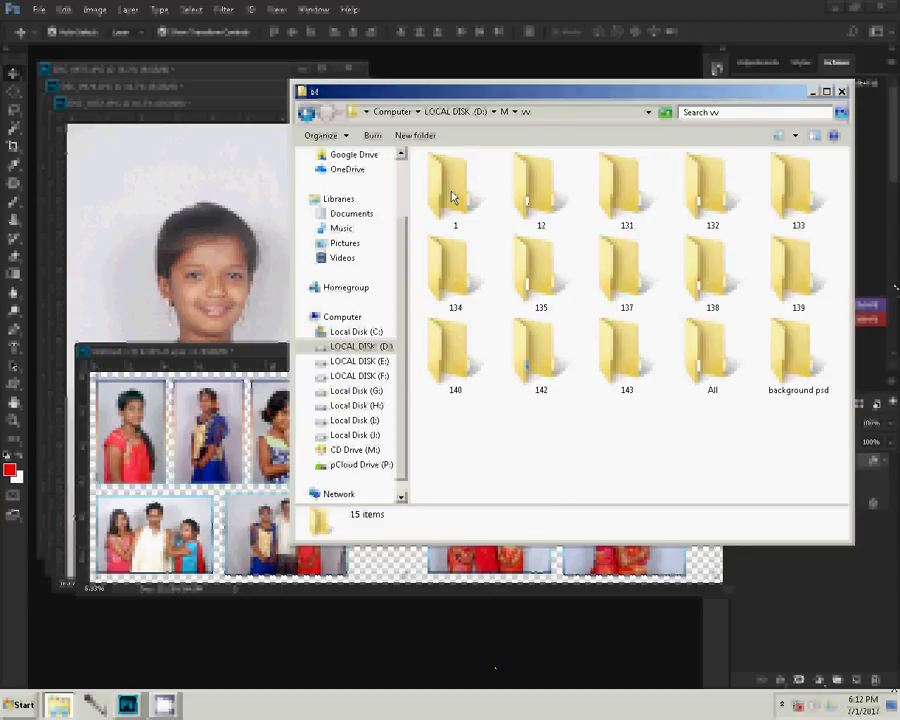
pyautogui.click(782, 367)
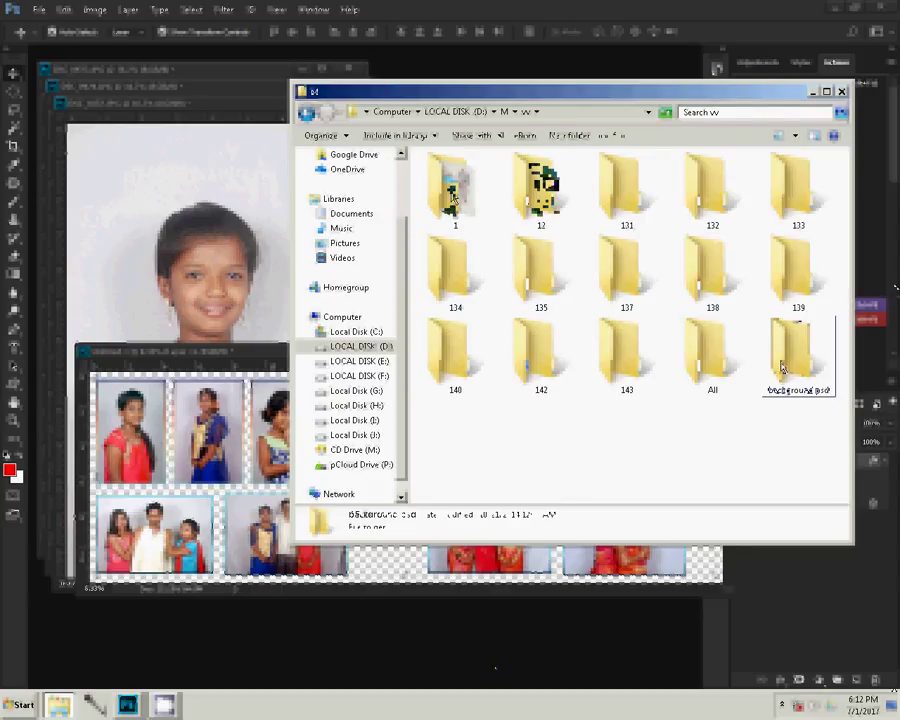
pyautogui.doubleClick(775, 355)
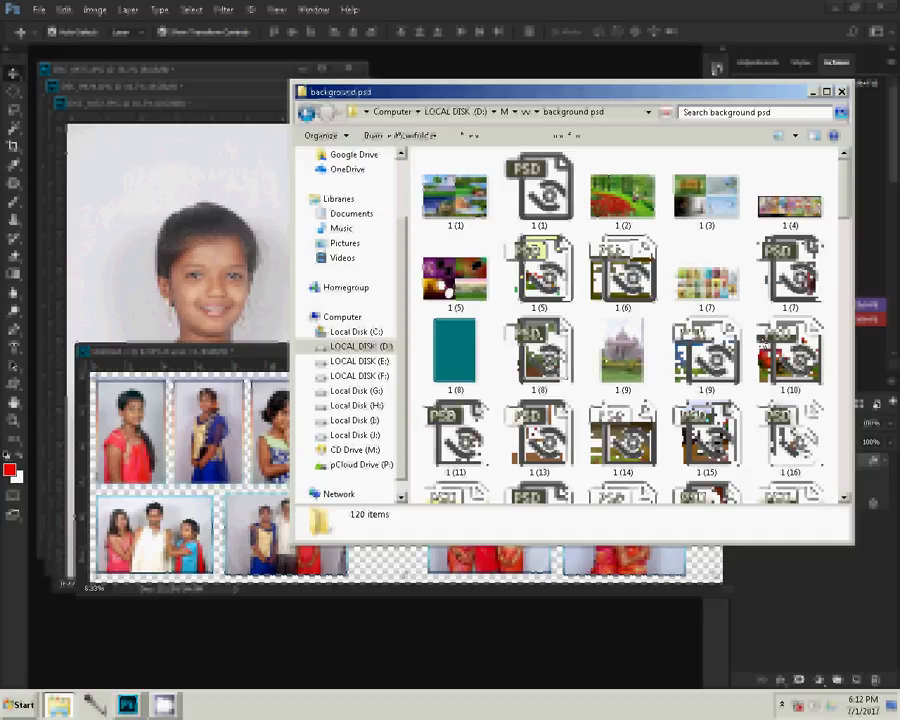
pyautogui.click(443, 209)
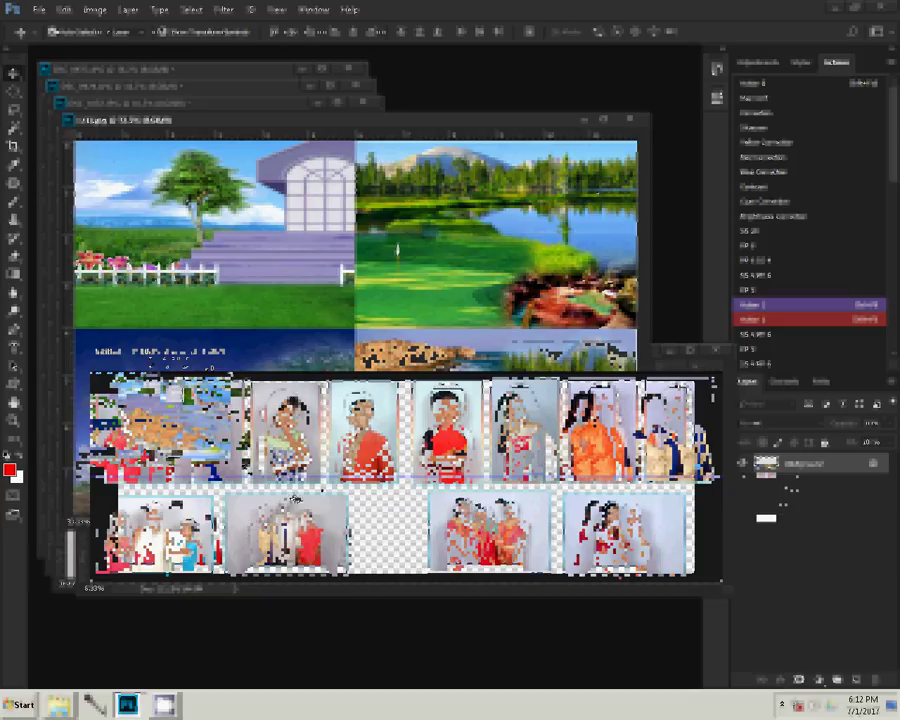
# Step: Stretch the landscape layer to the canvas edges and commit the transform
pyautogui.moveTo(690, 572)
pyautogui.mouseDown()
pyautogui.moveTo(692, 540)
pyautogui.moveTo(737, 550)
pyautogui.mouseUp()
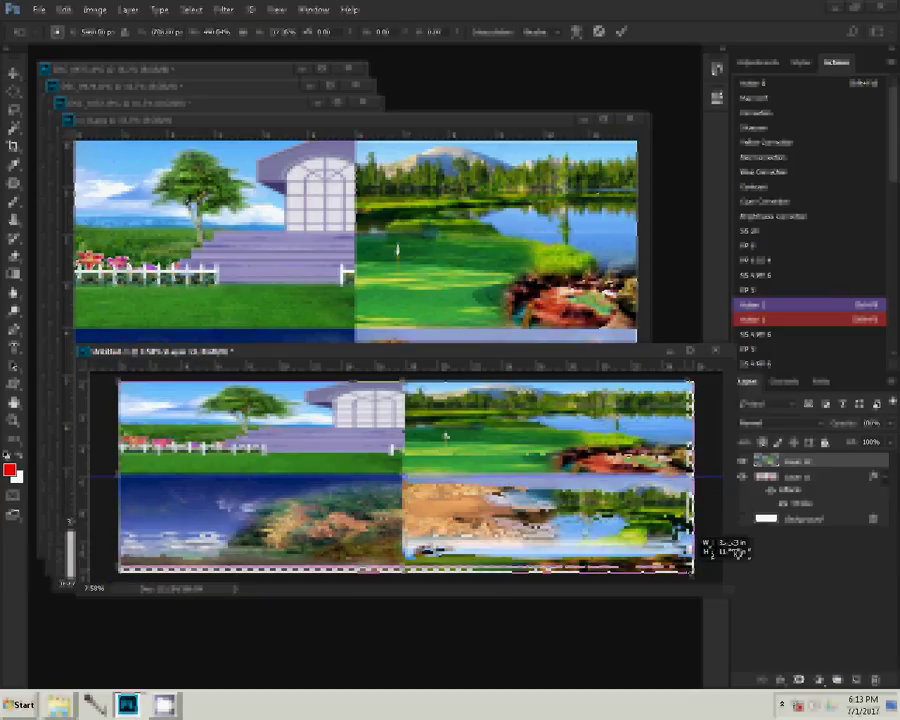
pyautogui.click(624, 33)
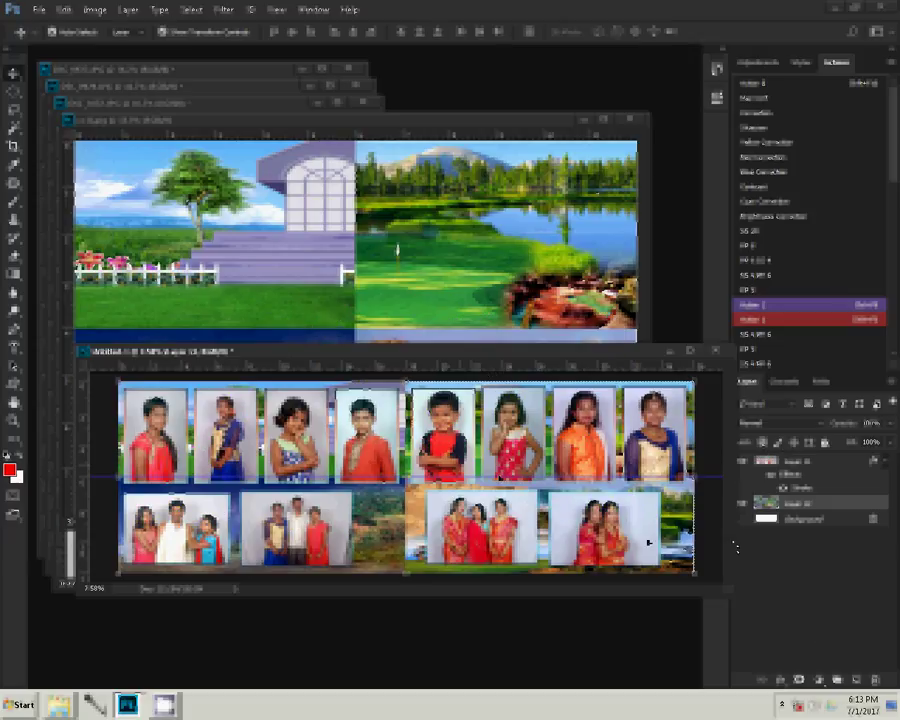
# Step: Save the album as 176.psd in Photoshop format, then replay the recorded action
pyautogui.click(38, 10)
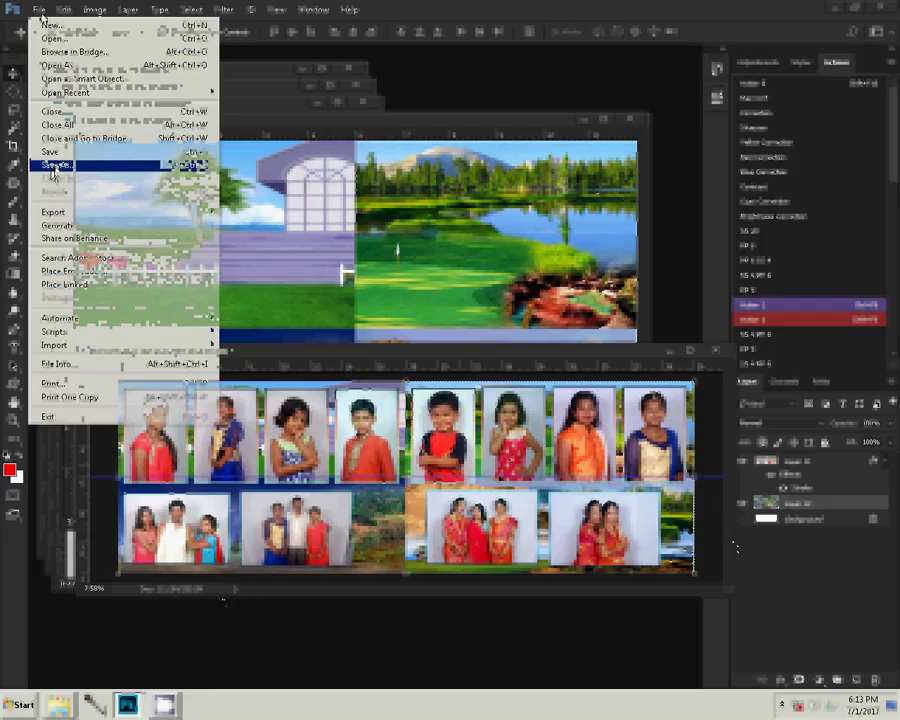
pyautogui.click(53, 165)
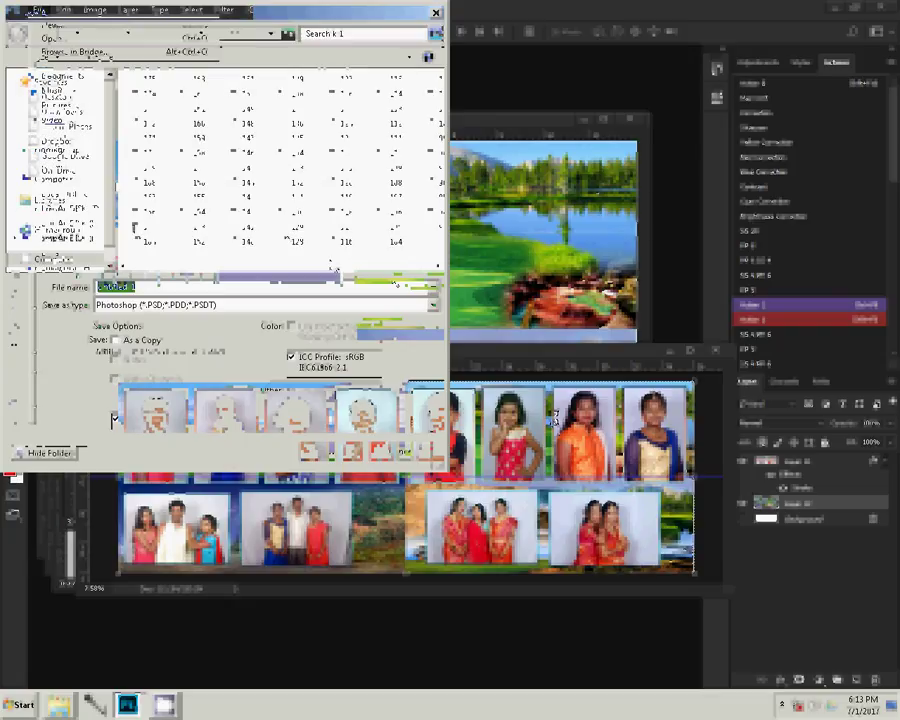
pyautogui.write('17')
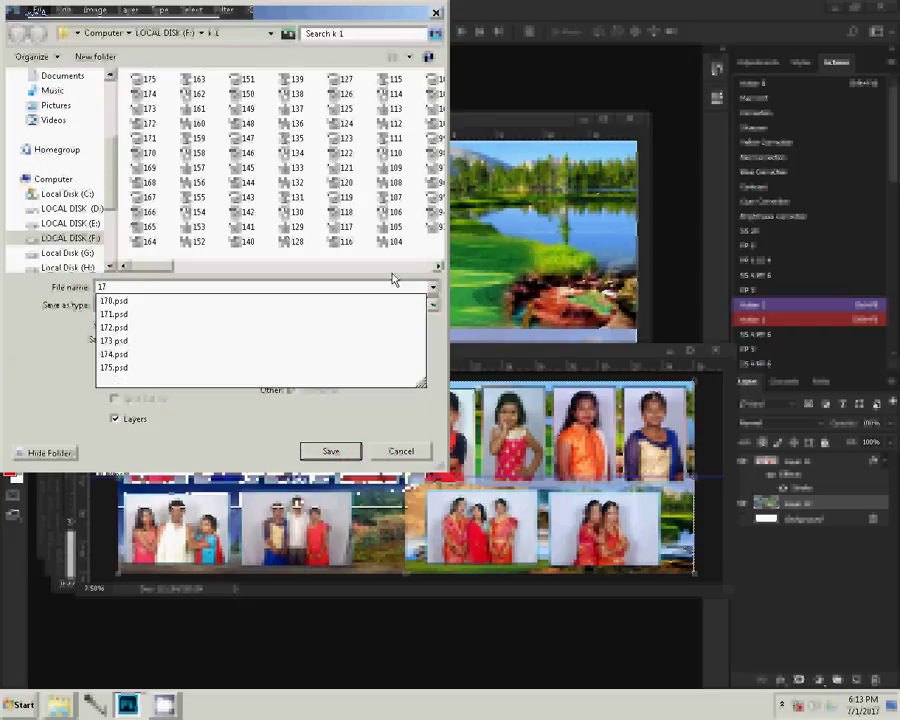
pyautogui.write('6')
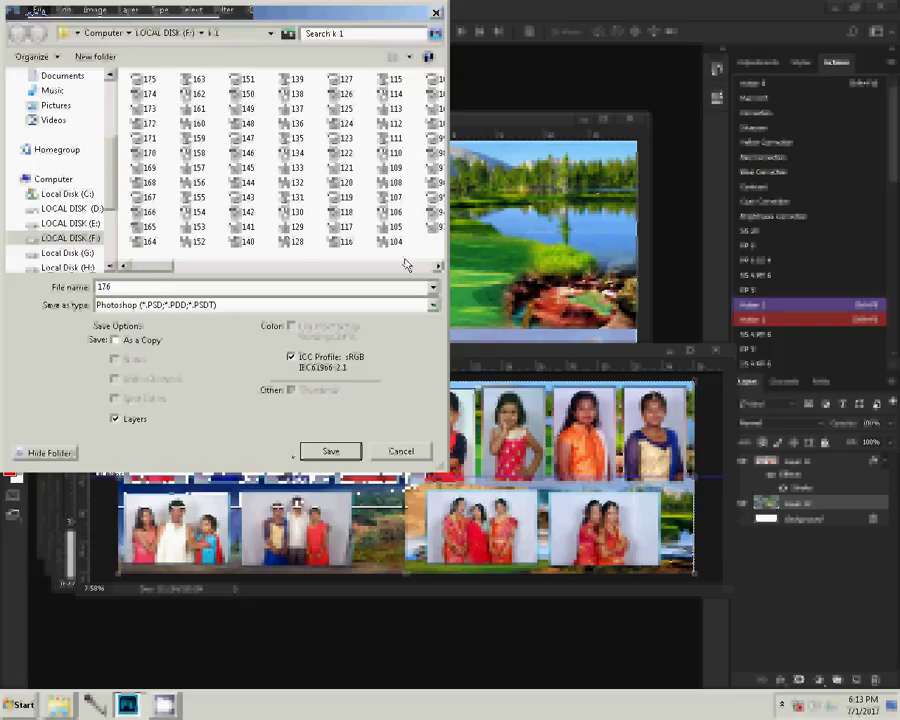
pyautogui.click(318, 456)
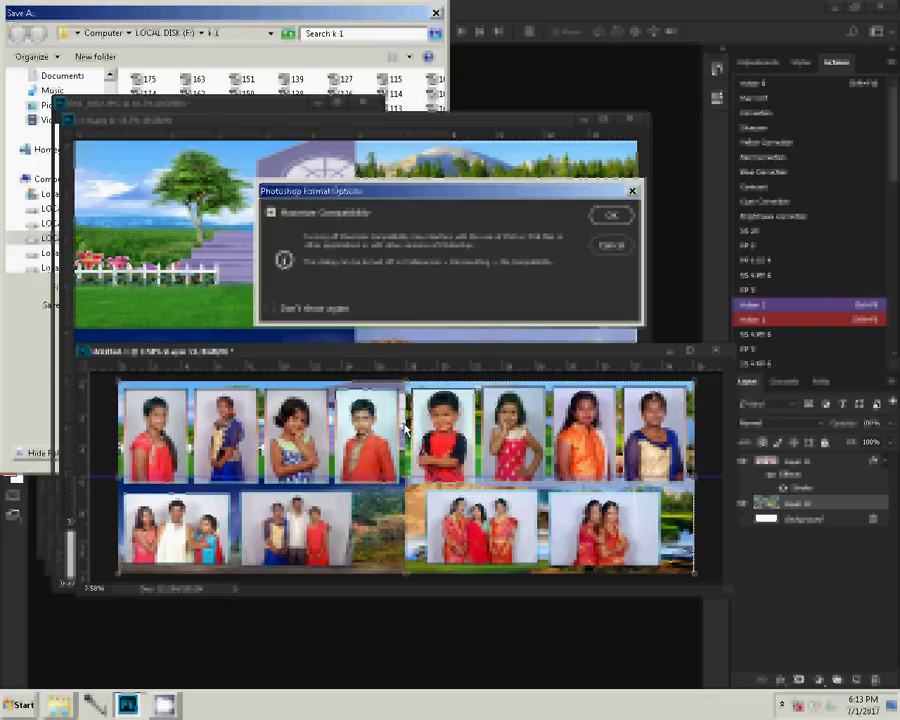
pyautogui.click(611, 216)
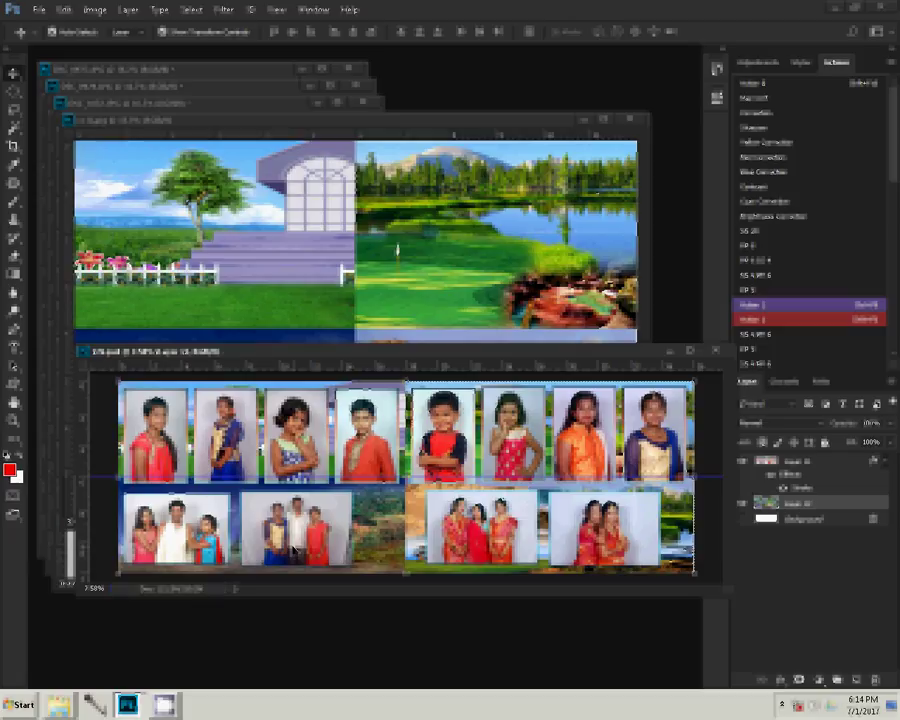
pyautogui.click(745, 303)
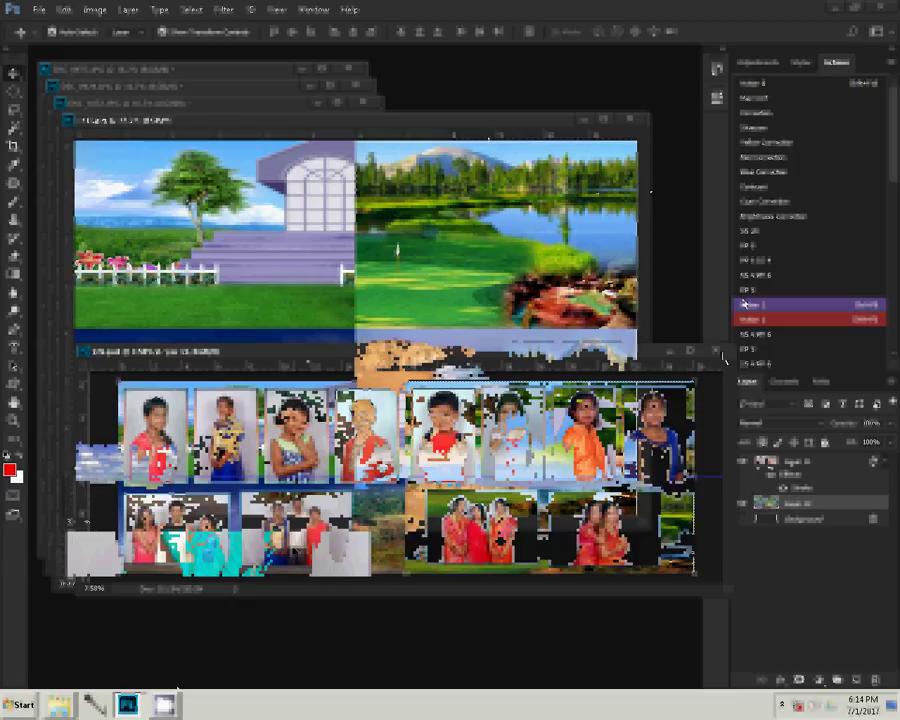